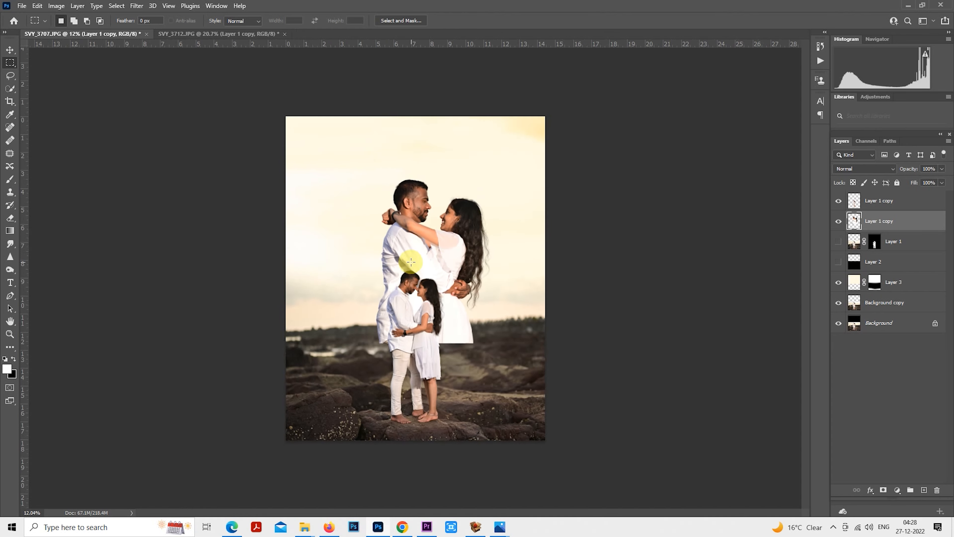
# Step: Free-transform the cut-out of the large embracing couple, enlarging it and positioning it in the sky above the small couple
pyautogui.rightClick(385, 214)
pyautogui.click(462, 307)
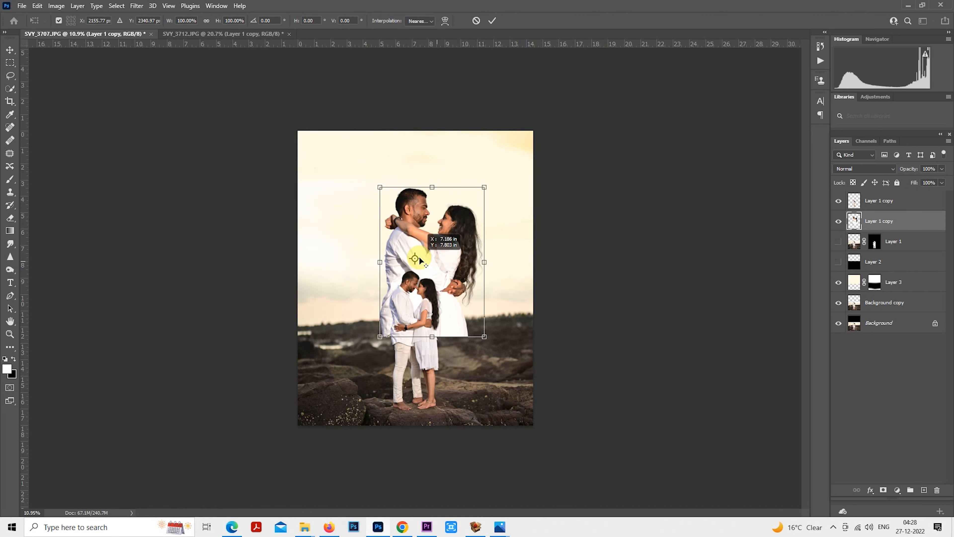
pyautogui.moveTo(464, 265); pyautogui.dragTo(449, 262)
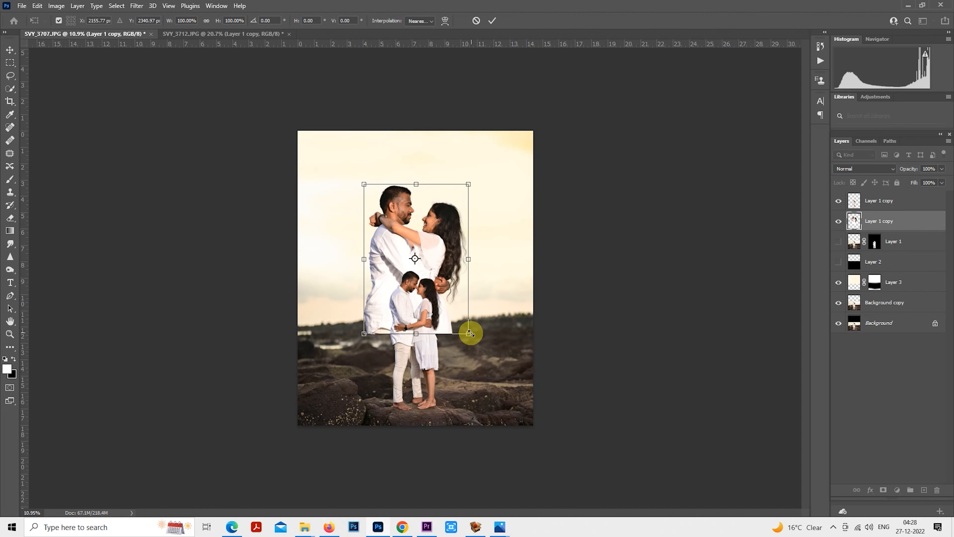
pyautogui.moveTo(468, 334)
pyautogui.mouseDown()
pyautogui.moveTo(497, 378)
pyautogui.moveTo(470, 337)
pyautogui.mouseUp()
pyautogui.moveTo(472, 297); pyautogui.dragTo(466, 286)
pyautogui.press('Return')
# Step: Add a layer mask to the large couple and paint it black along the bottom so their lower bodies fade out
pyautogui.click(883, 490)
pyautogui.press('b')
pyautogui.moveTo(351, 376); pyautogui.dragTo(483, 376)
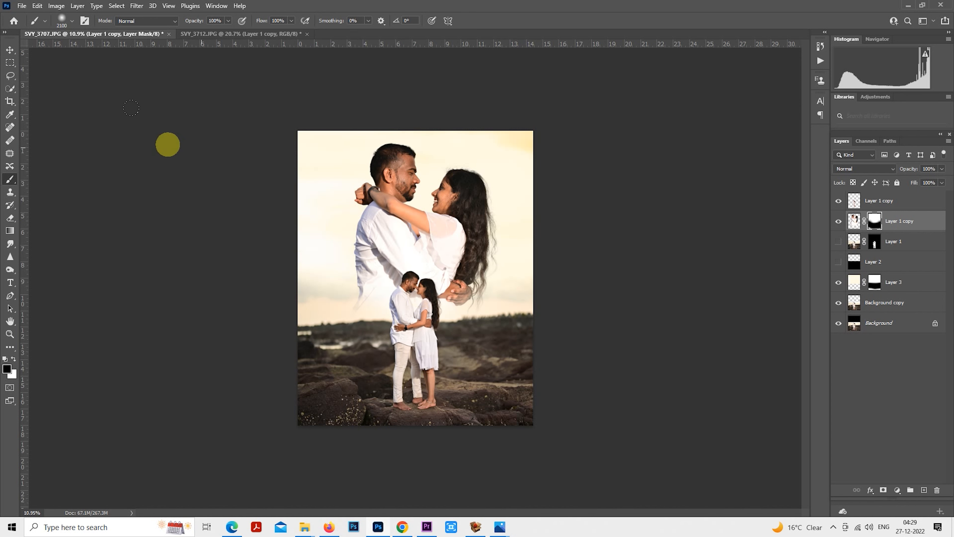
pyautogui.click(10, 62)
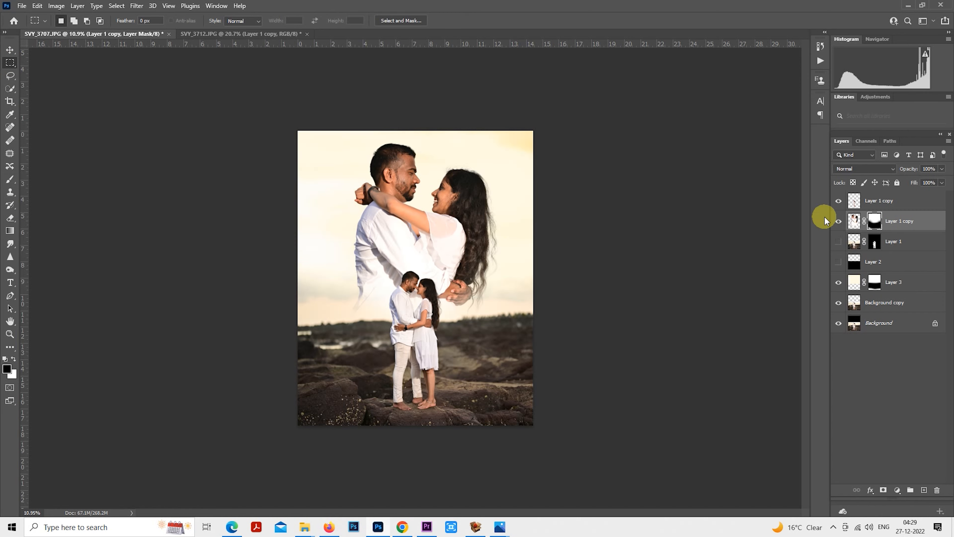
# Step: Target the large couple's image instead of its mask and enlarge the Spot Healing Brush for retouching the woman's face
pyautogui.click(854, 221)
pyautogui.hotkey('ctrl', '+')
pyautogui.hotkey('ctrl', '+')
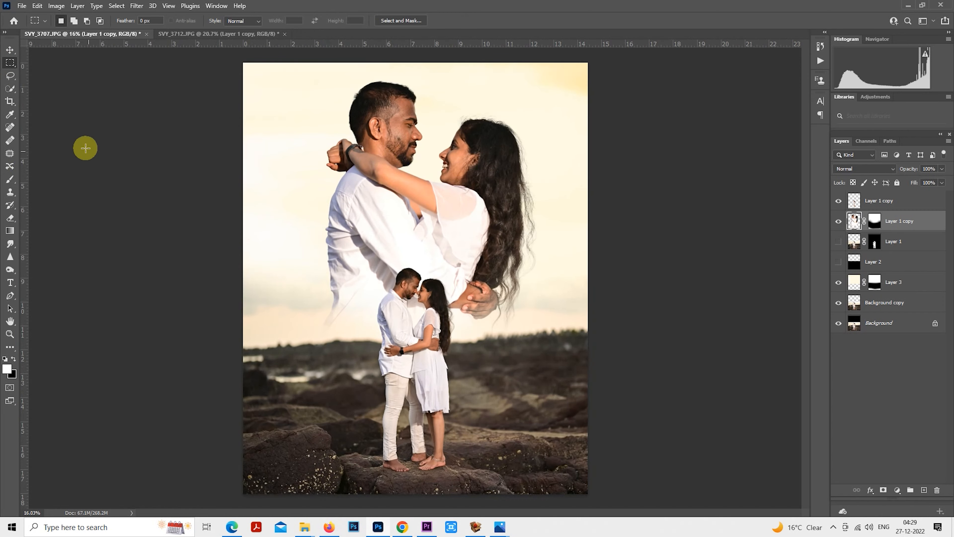
pyautogui.click(9, 127)
pyautogui.scroll(2, 468, 146)
pyautogui.scroll(5, 468, 146)
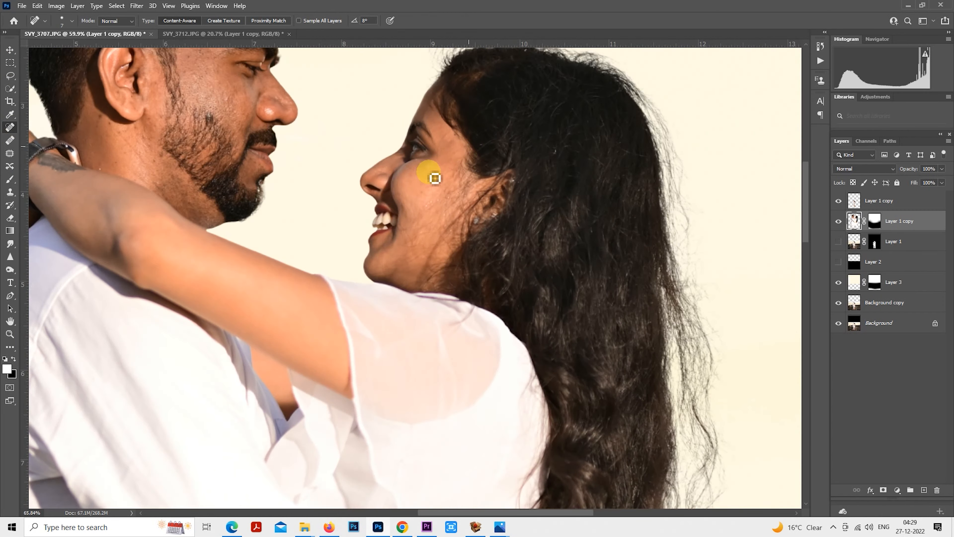
pyautogui.scroll(1, 428, 241)
pyautogui.press(']')
pyautogui.press(']')
pyautogui.press(']')
pyautogui.press(']')
pyautogui.press(']')
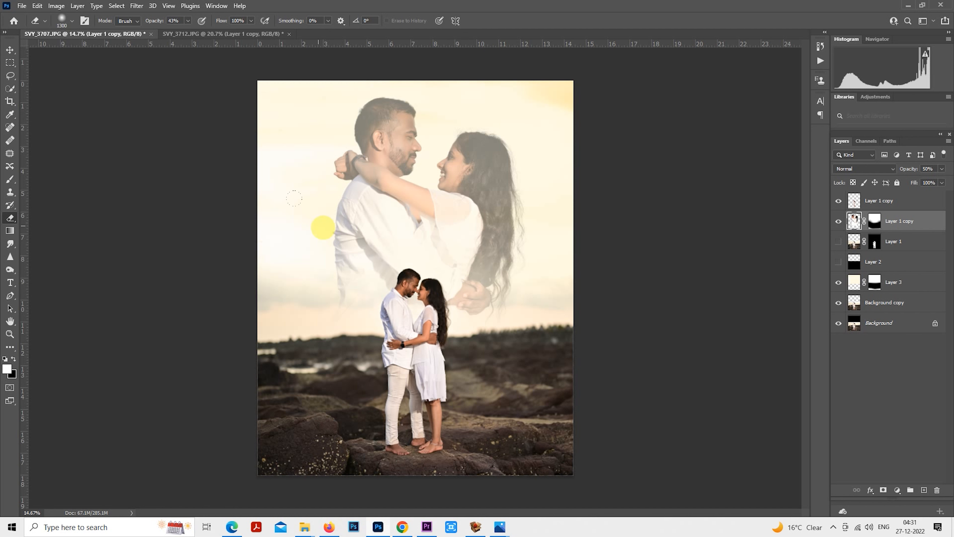
# Step: Target the large couple's layer mask and use the Eraser at 43% opacity to bring back the lower edge of the shirt
pyautogui.click(10, 179)
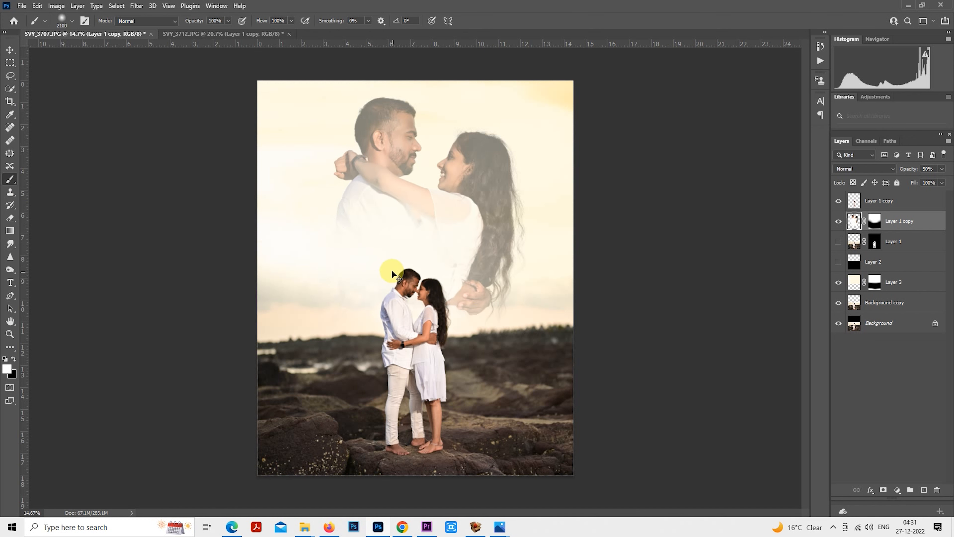
pyautogui.click(874, 221)
pyautogui.press('x')
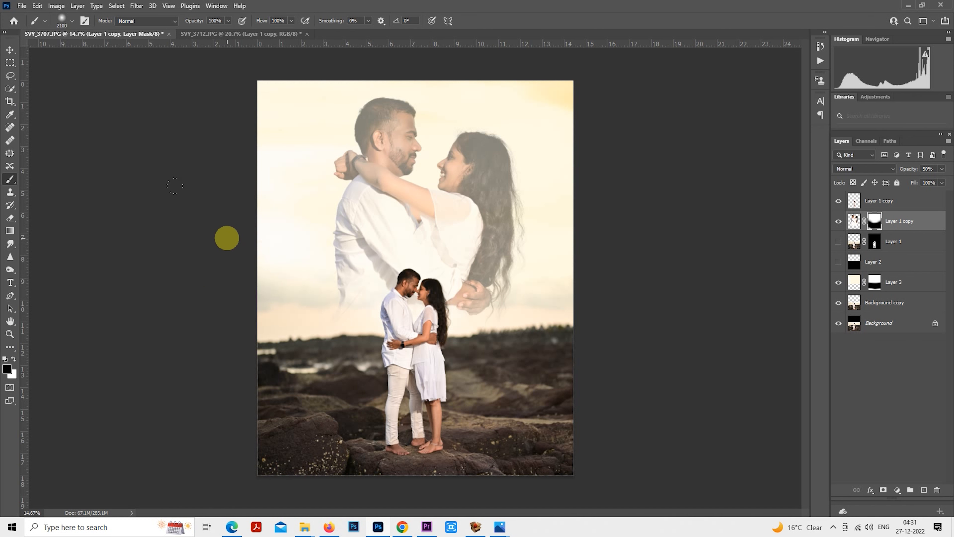
pyautogui.click(10, 218)
pyautogui.press(']')
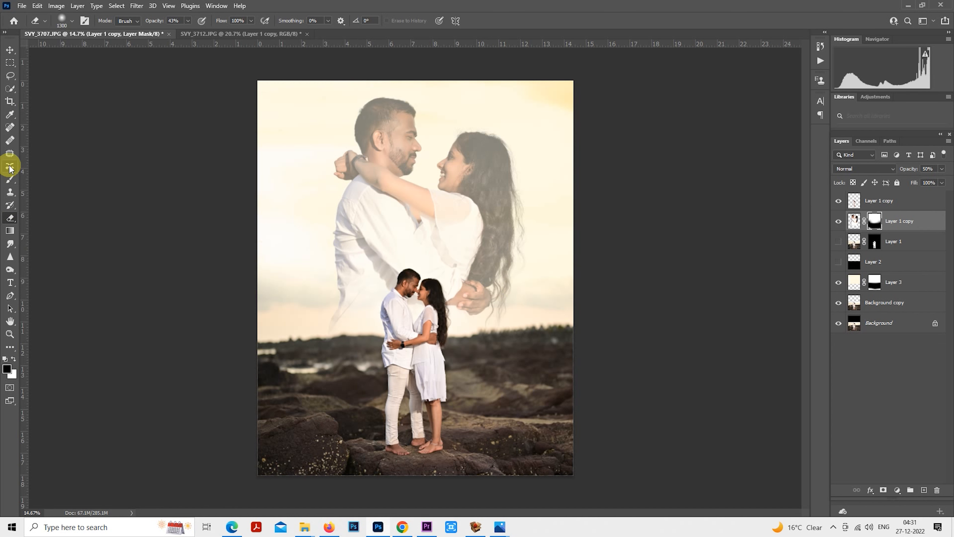
# Step: Reduce the Brush to 1400 px with black for touching up the lower part of the large couple's mask
pyautogui.click(11, 180)
pyautogui.press('[')
pyautogui.press('[')
pyautogui.press('[')
pyautogui.press('[')
pyautogui.press('[')
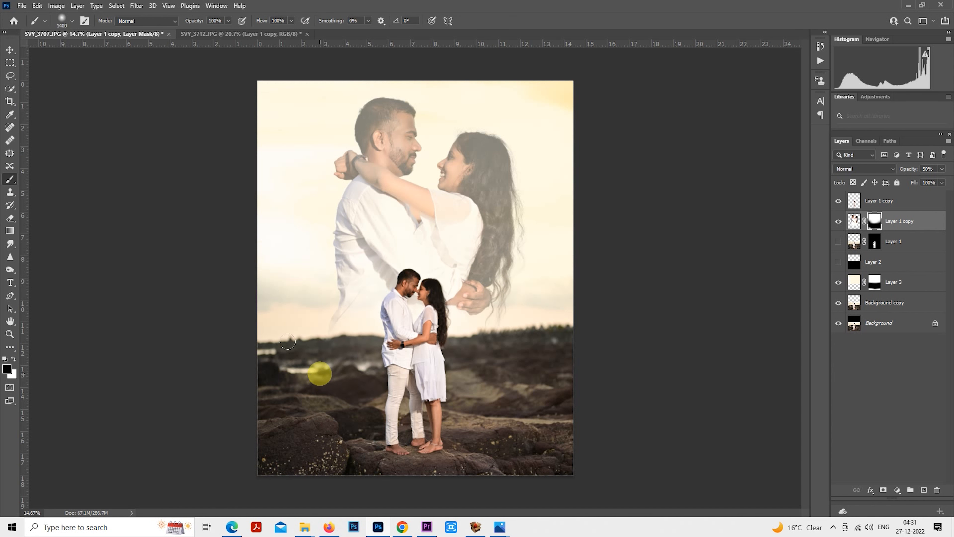
# Step: Heal the blemishes on the small man's forehead, temple and cheek with the Spot Healing Brush on the top layer
pyautogui.click(879, 200)
pyautogui.press('j')
pyautogui.scroll(10, 412, 278)
pyautogui.hscroll(3, 477, 200)
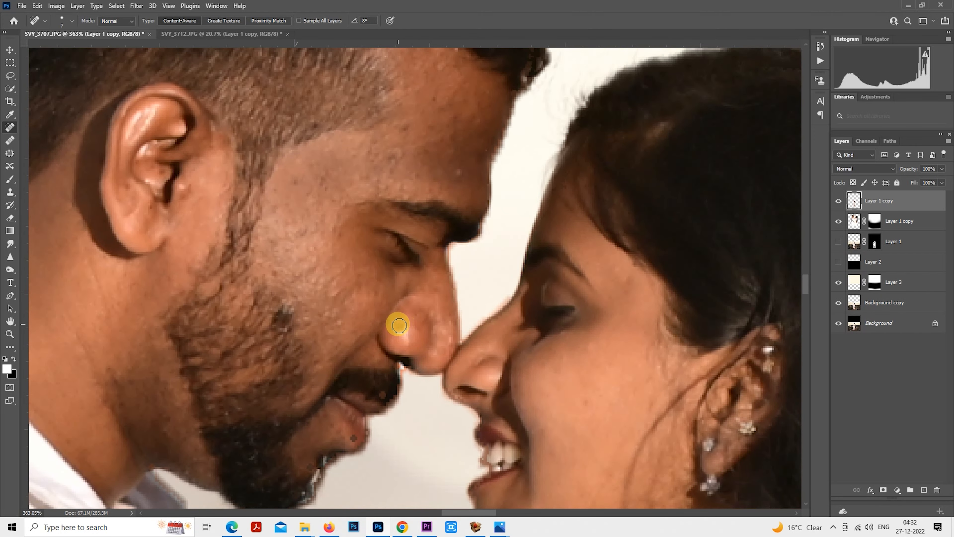
pyautogui.click(415, 170)
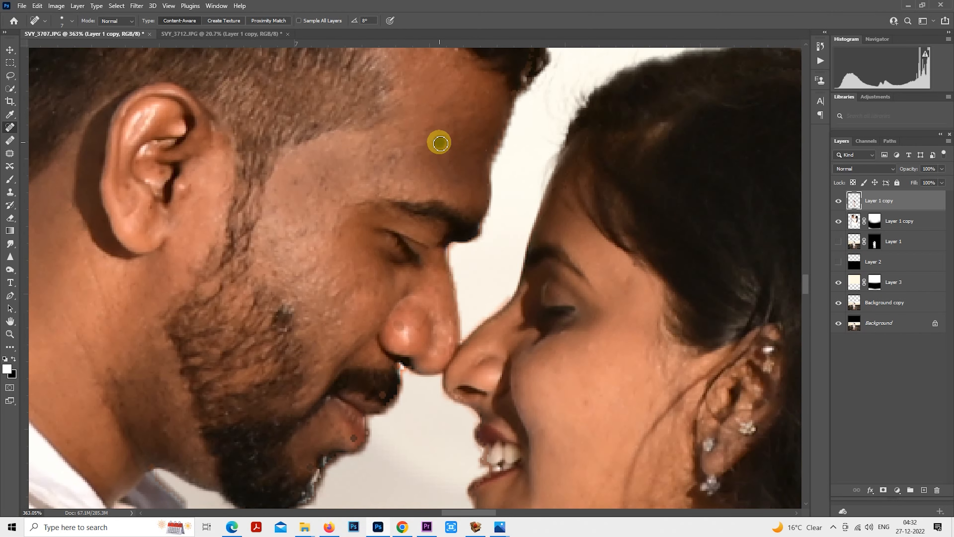
pyautogui.click(325, 193)
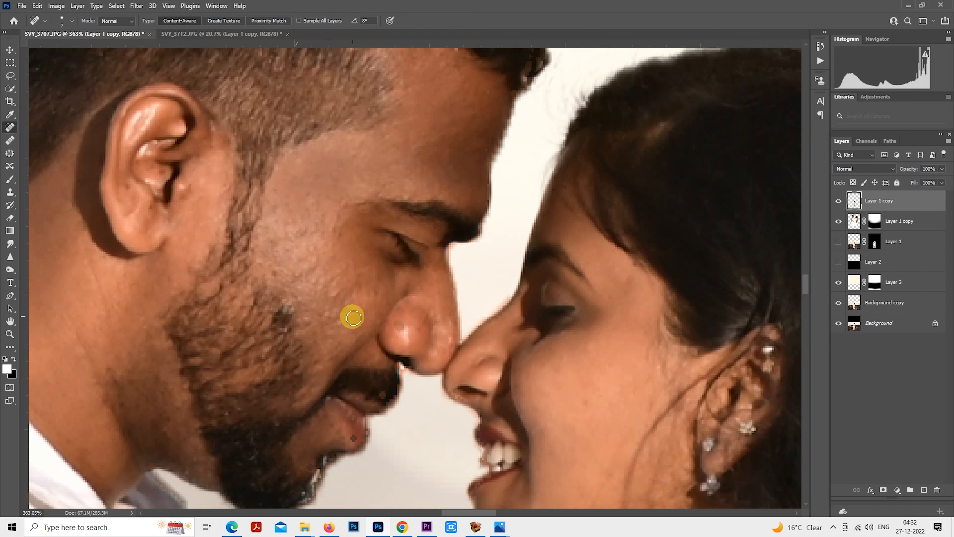
pyautogui.click(315, 178)
pyautogui.click(315, 247)
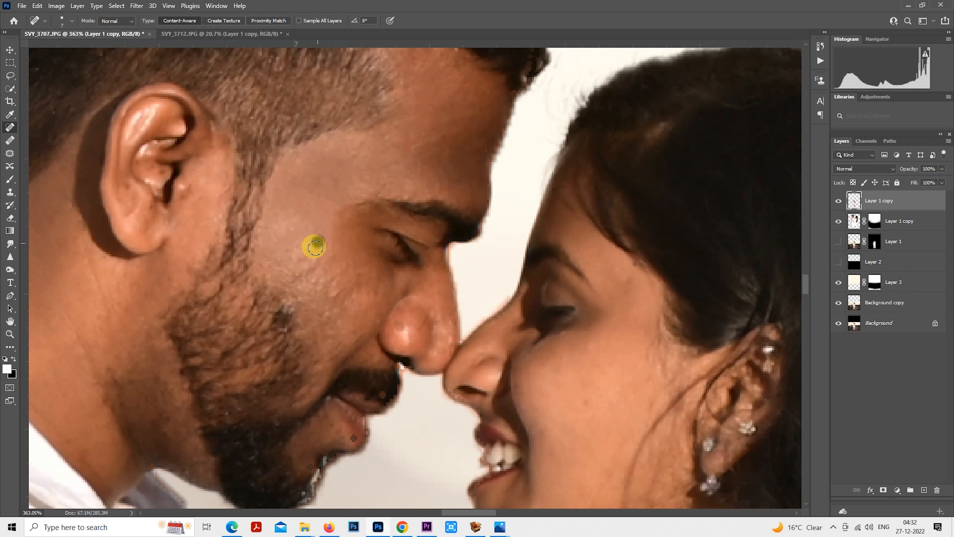
pyautogui.click(329, 256)
pyautogui.click(349, 265)
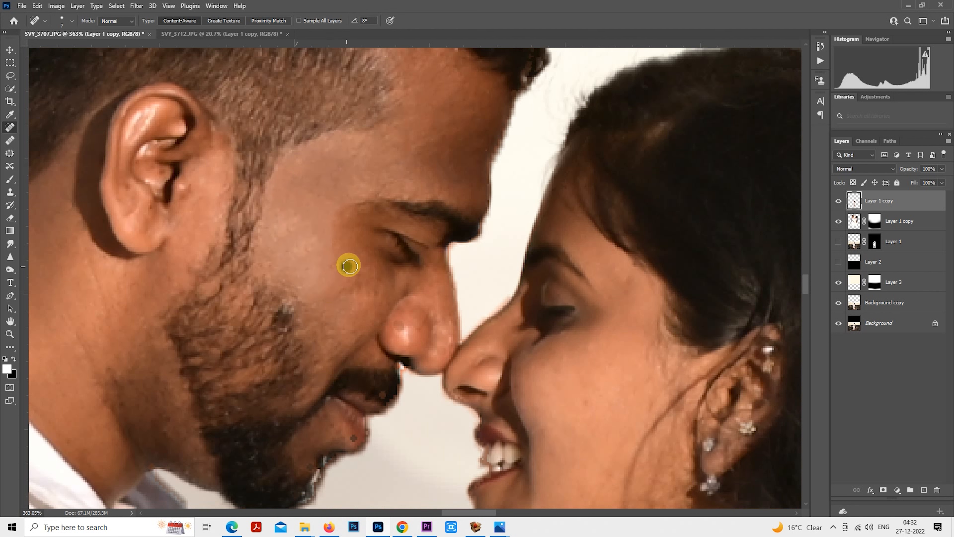
pyautogui.click(318, 253)
# Step: Heal the spot on the small woman's cheek and smooth the small couple's skin with the SkinFiner filter
pyautogui.moveTo(524, 346); pyautogui.dragTo(424, 218)
pyautogui.click(486, 273)
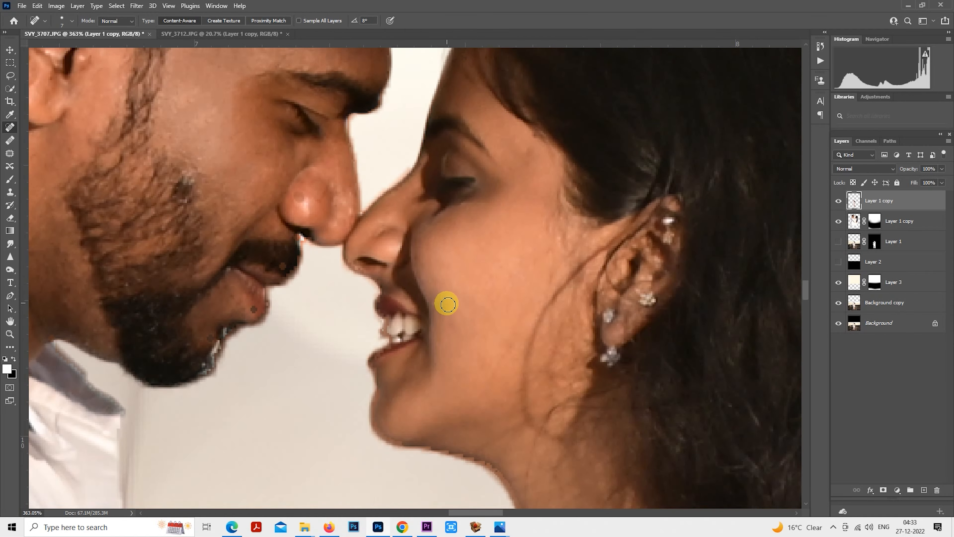
pyautogui.scroll(-10, 458, 341)
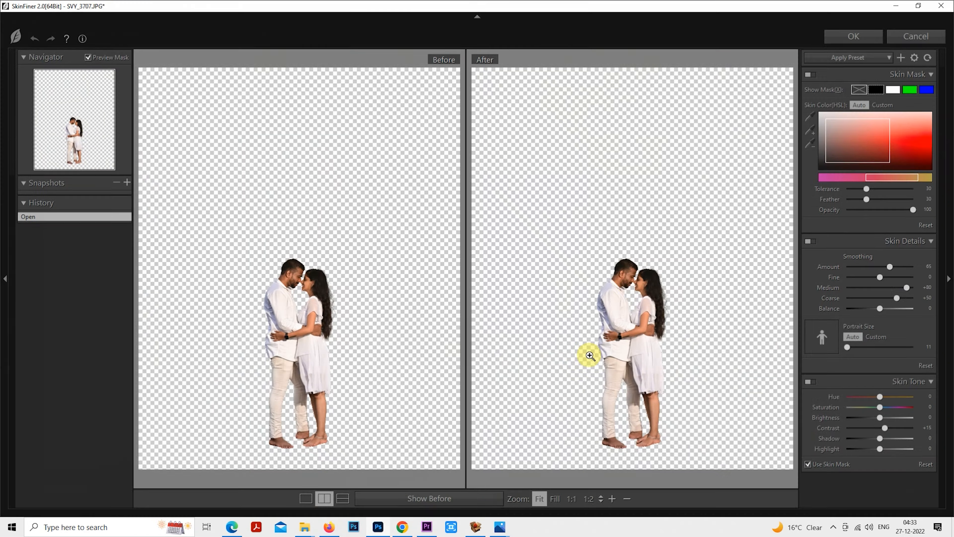
pyautogui.click(586, 355)
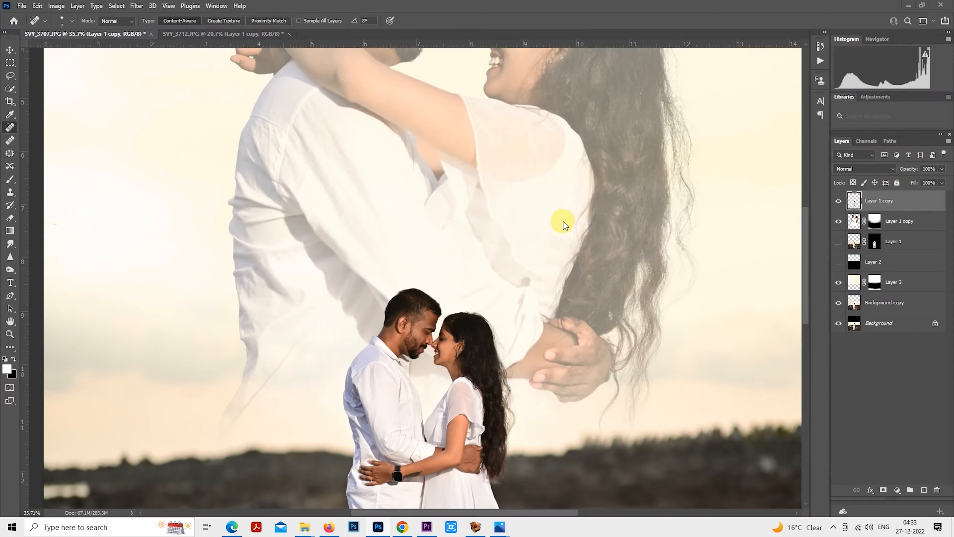
# Step: Paint black on Layer 3's mask with a 1500 px brush along the horizon to blend the sky into the rocks
pyautogui.scroll(-5, 563, 221)
pyautogui.click(874, 282)
pyautogui.press('b')
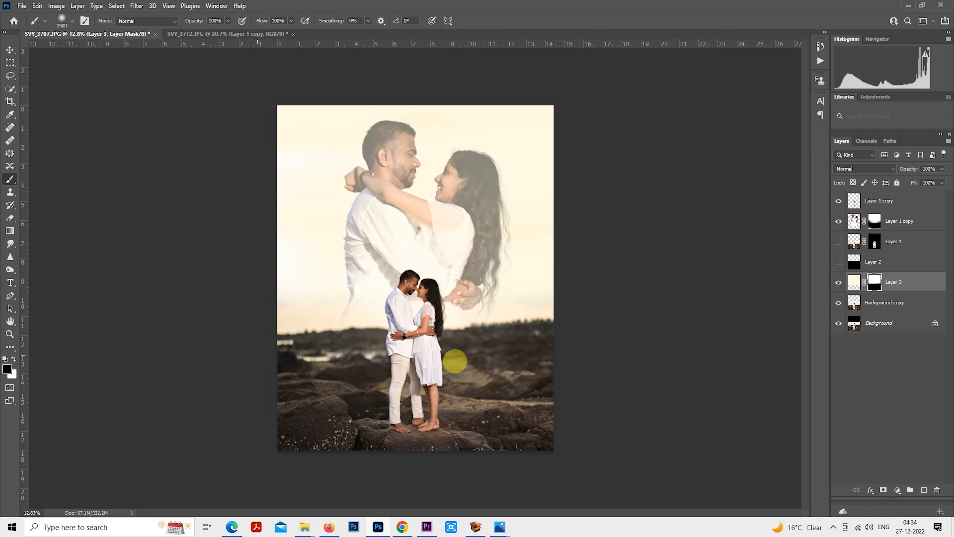
pyautogui.scroll(1, 582, 298)
pyautogui.scroll(-1, 497, 284)
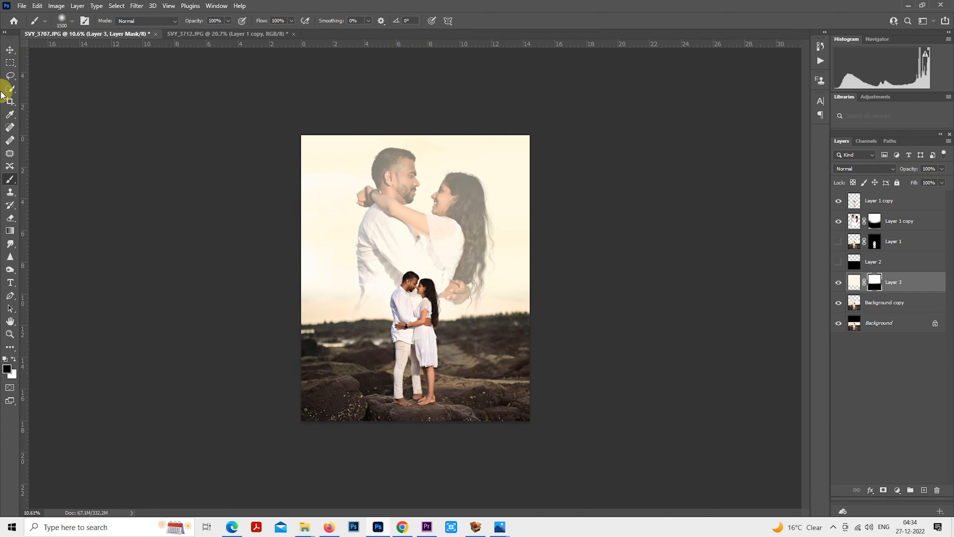
pyautogui.click(10, 62)
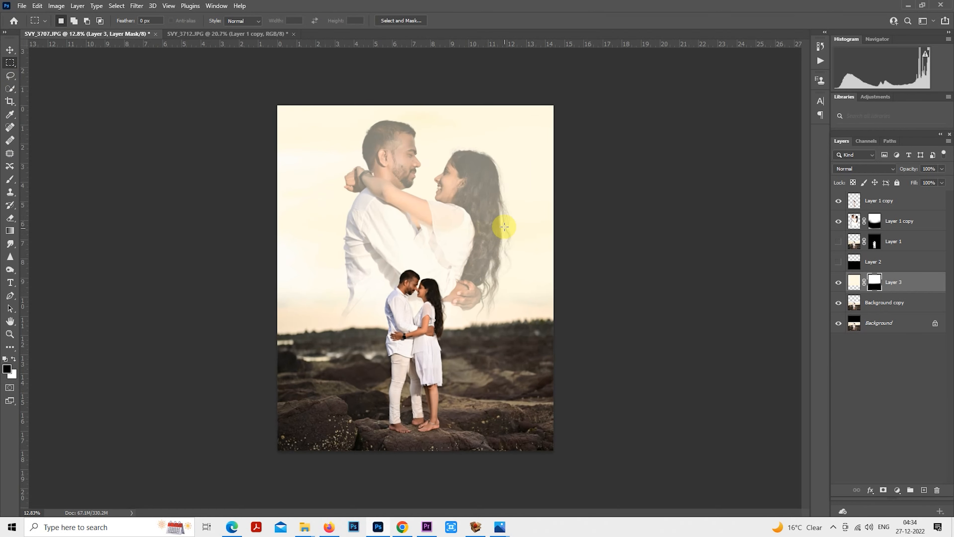
# Step: Stamp all visible layers into a new top layer, duplicate it, and set Shadows to +52 and Blacks to +23 in Camera Raw
pyautogui.click(897, 202)
pyautogui.hotkey('ctrl', 'shift', 'alt', 'e')
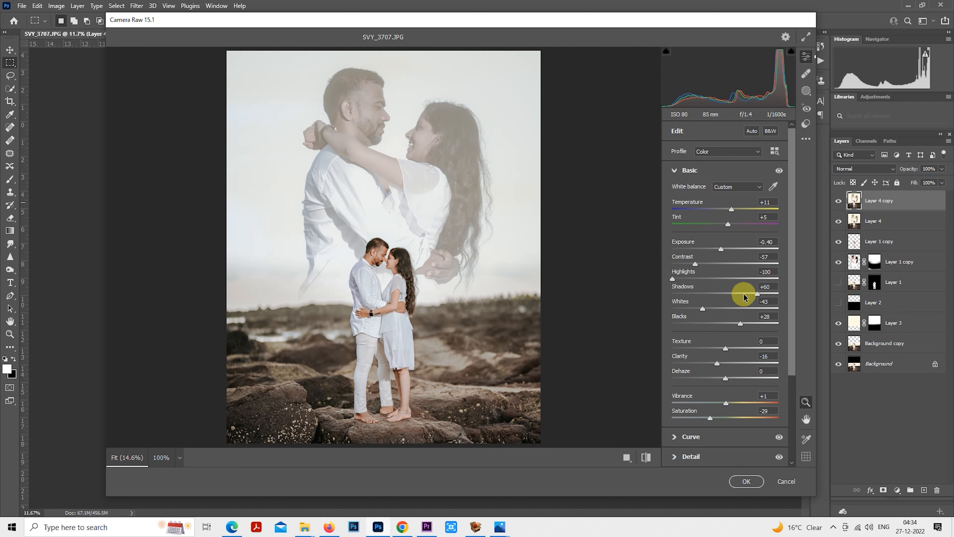
pyautogui.moveTo(745, 294); pyautogui.dragTo(738, 324)
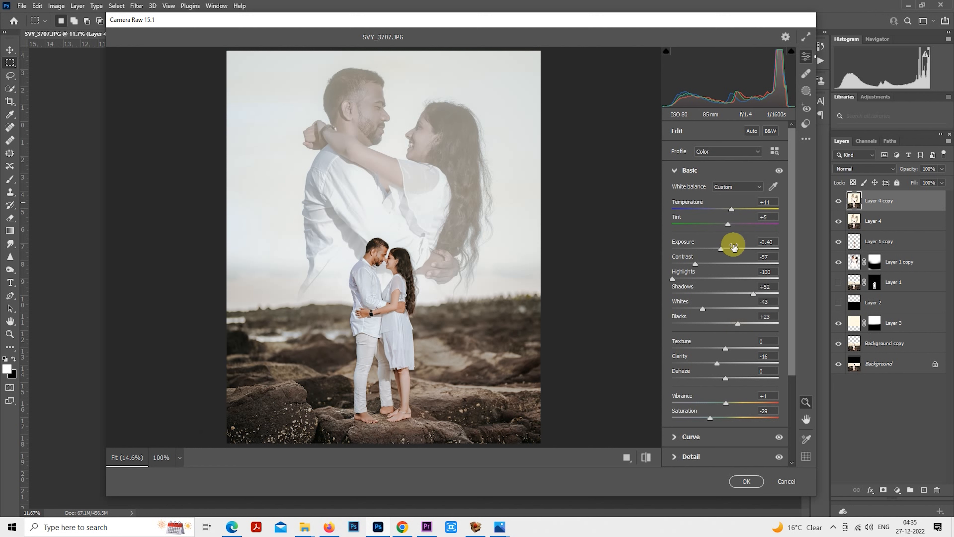
# Step: Fine-tune the Oranges in Camera Raw's Color Mixer using the HSL adjustment, including their luminance
pyautogui.click(676, 172)
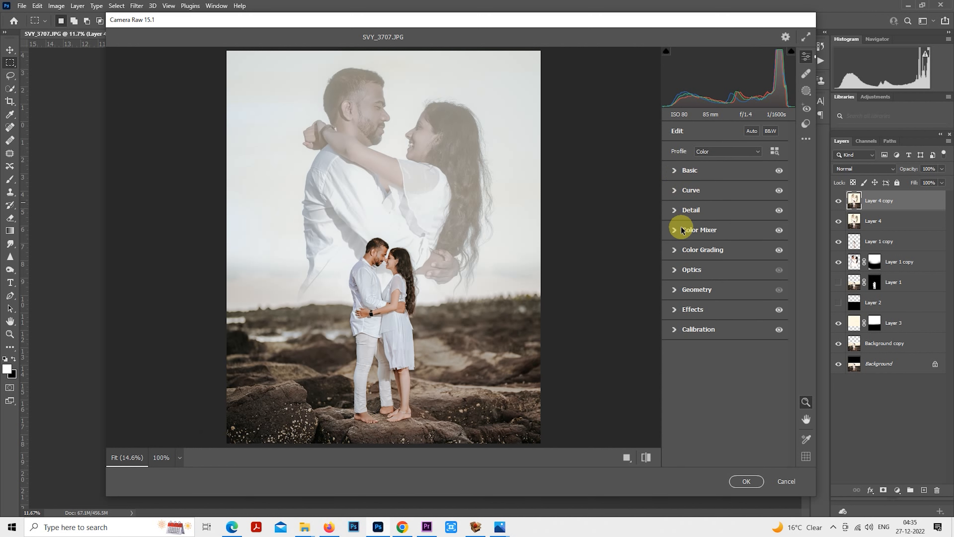
pyautogui.click(687, 230)
pyautogui.moveTo(697, 302); pyautogui.dragTo(694, 301)
pyautogui.click(737, 265)
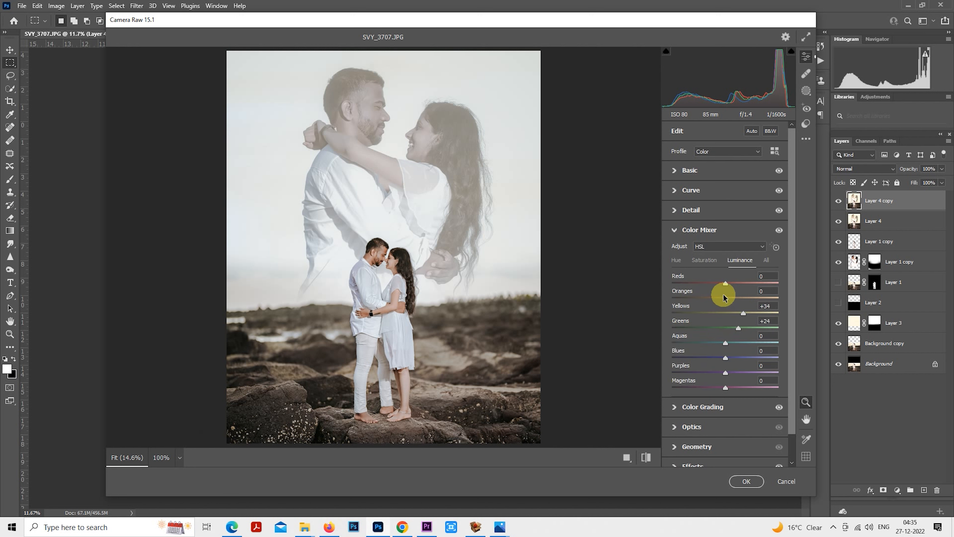
pyautogui.moveTo(723, 298); pyautogui.dragTo(726, 297)
pyautogui.click(699, 230)
# Step: Set the Camera Raw vignetting to -17 with a roundness of +52
pyautogui.click(692, 309)
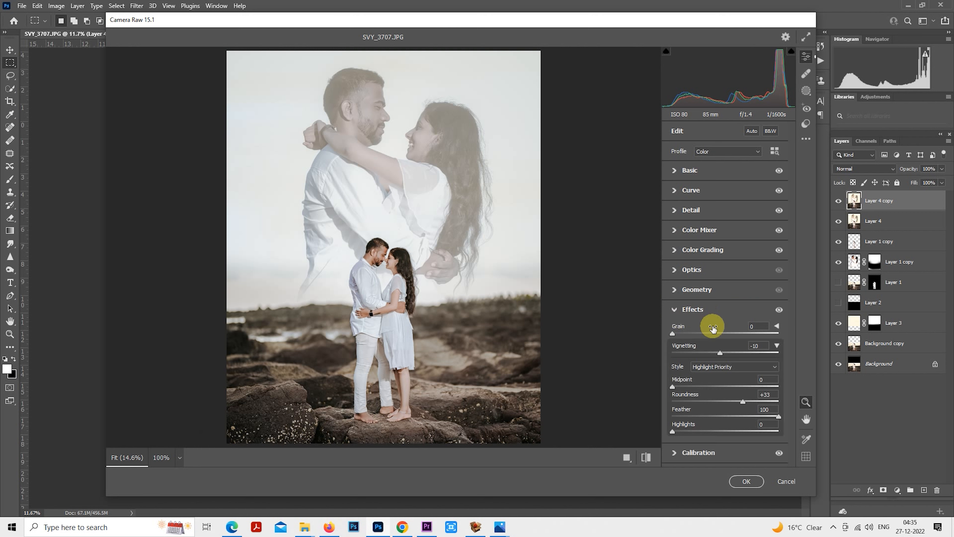
pyautogui.click(715, 353)
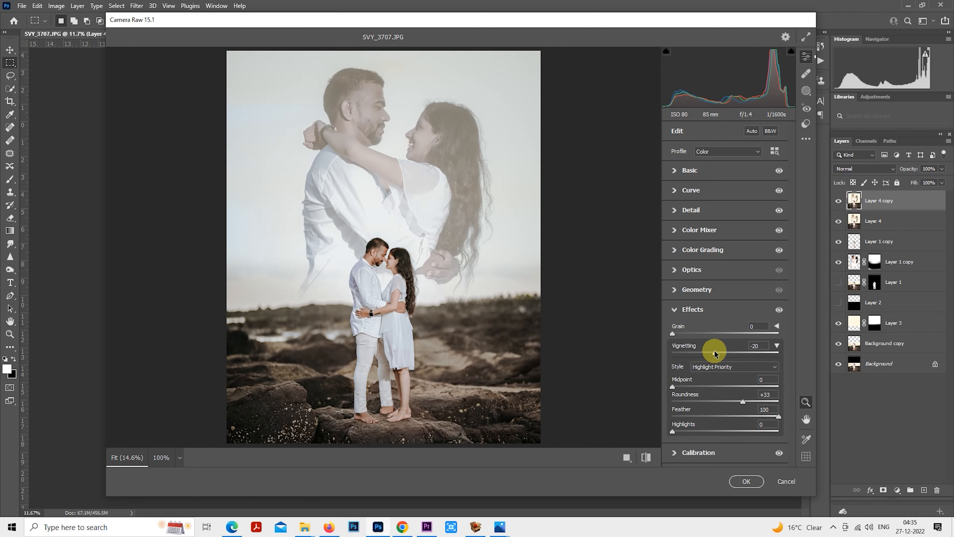
pyautogui.moveTo(743, 401); pyautogui.dragTo(753, 402)
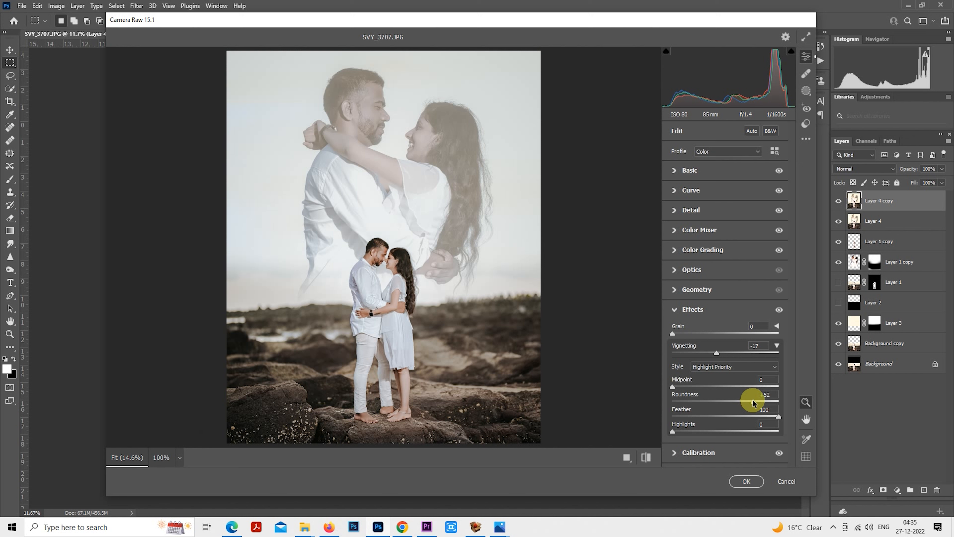
# Step: Raise the exposure very slightly and apply the Camera Raw adjustments to the merged copy
pyautogui.click(675, 171)
pyautogui.moveTo(721, 249); pyautogui.dragTo(722, 250)
pyautogui.click(746, 481)
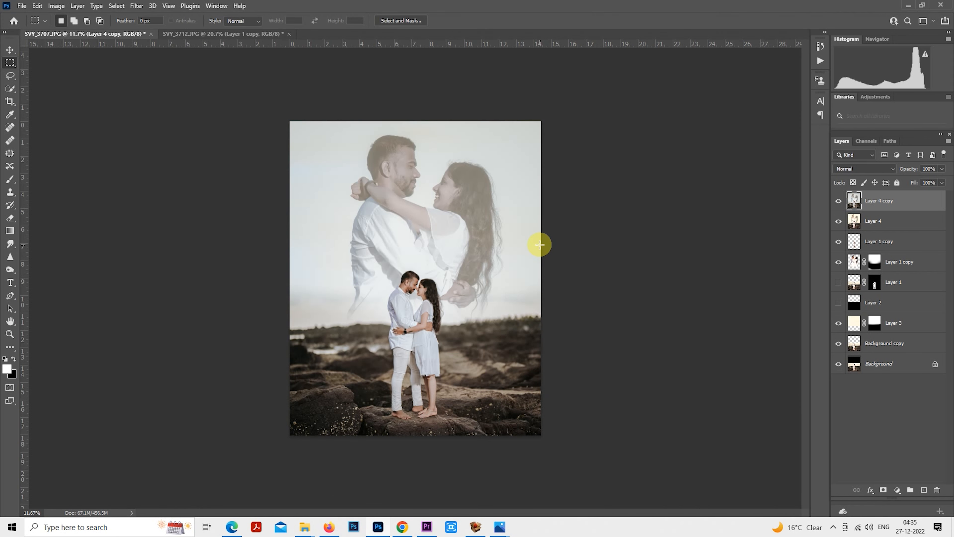
# Step: Run the Camera Raw filter again on Layer 4 copy, lowering only the Highlights, and apply it
pyautogui.hotkey('ctrl', '+')
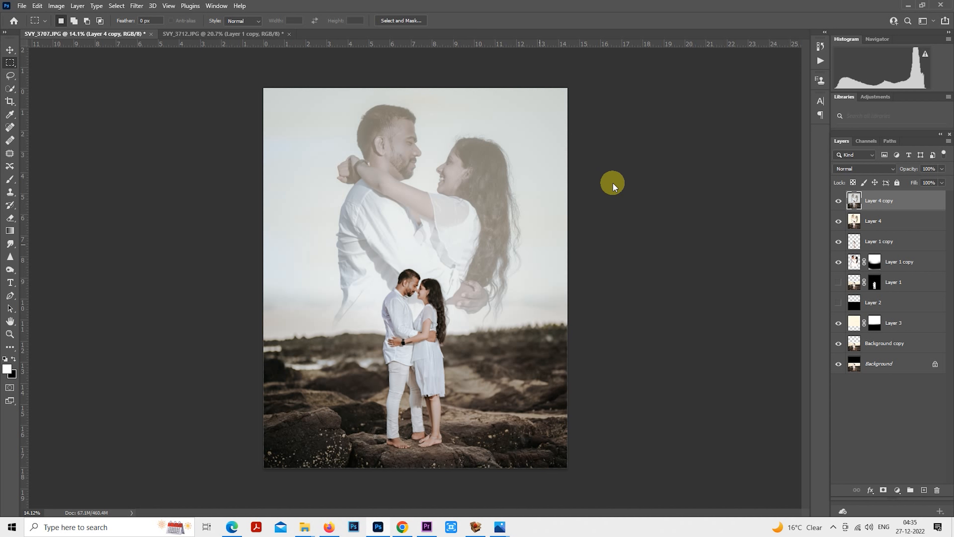
pyautogui.hotkey('ctrl', 'shift', 'a')
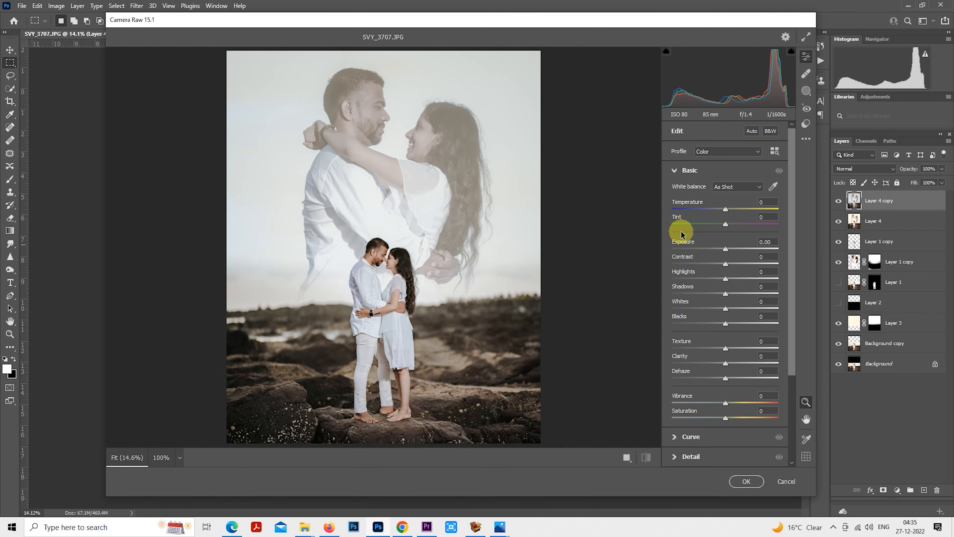
pyautogui.moveTo(685, 281); pyautogui.dragTo(706, 278)
pyautogui.click(748, 482)
pyautogui.scroll(-2, 592, 207)
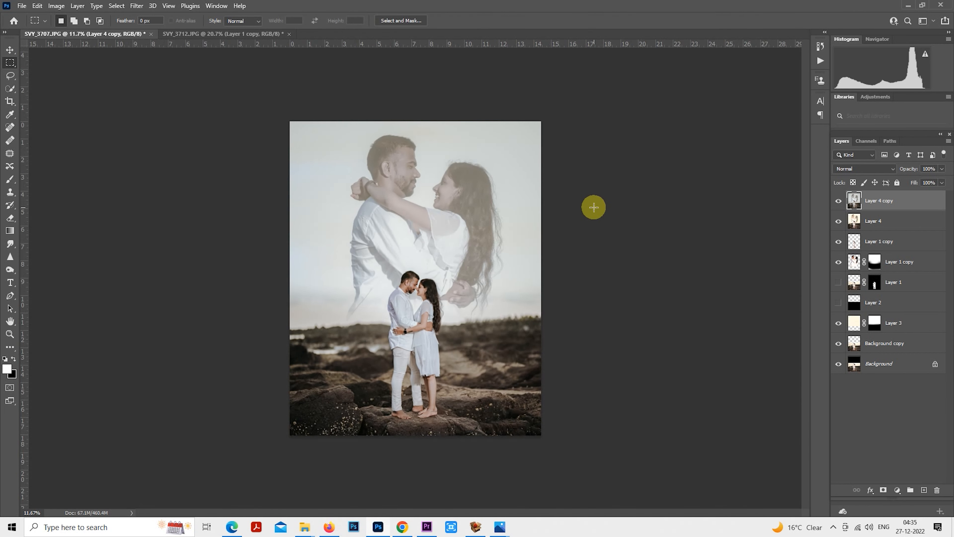
# Step: Add a new empty layer above Layer 4 copy
pyautogui.scroll(1, 638, 208)
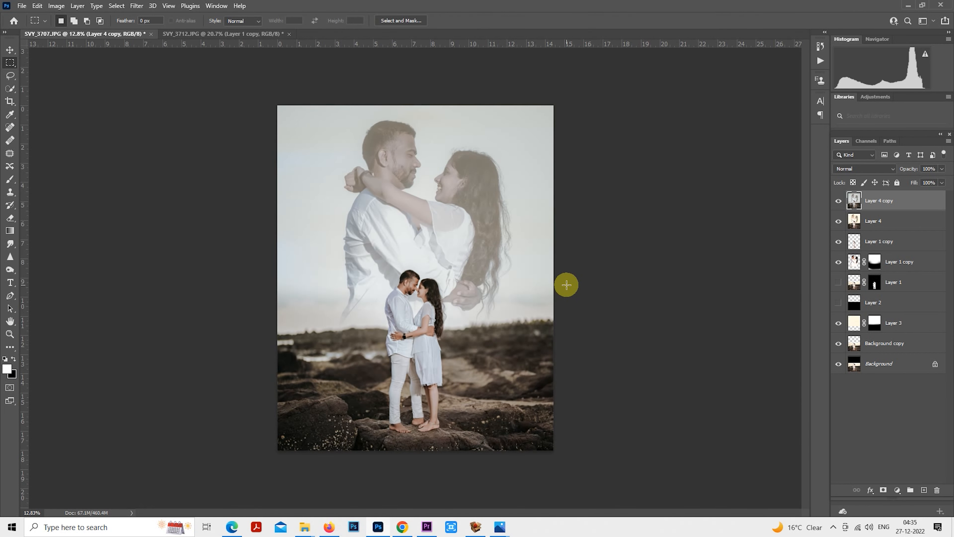
pyautogui.scroll(-2, 567, 284)
pyautogui.hotkey('ctrl', 'shift', 'alt', 'n')
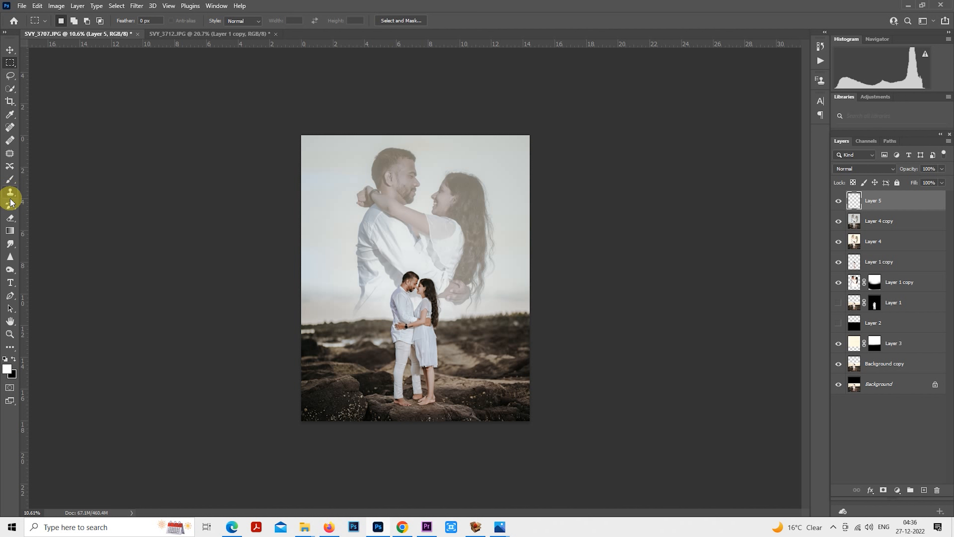
# Step: Draw a black gradient on Layer 5 that fades upward from below the photo's lower edge to darken the rocks
pyautogui.click(10, 230)
pyautogui.moveTo(419, 467); pyautogui.dragTo(420, 363)
# Step: Add a new layer above Layer 5 and paint a single soft white brush spot near the image's middle
pyautogui.click(924, 490)
pyautogui.press('b')
pyautogui.click(416, 222)
# Step: Enlarge the white glow to about 234% wide and 228% high, centred on the canvas's left edge near the horizon
pyautogui.hotkey('ctrl', 't')
pyautogui.moveTo(456, 381); pyautogui.dragTo(588, 296)
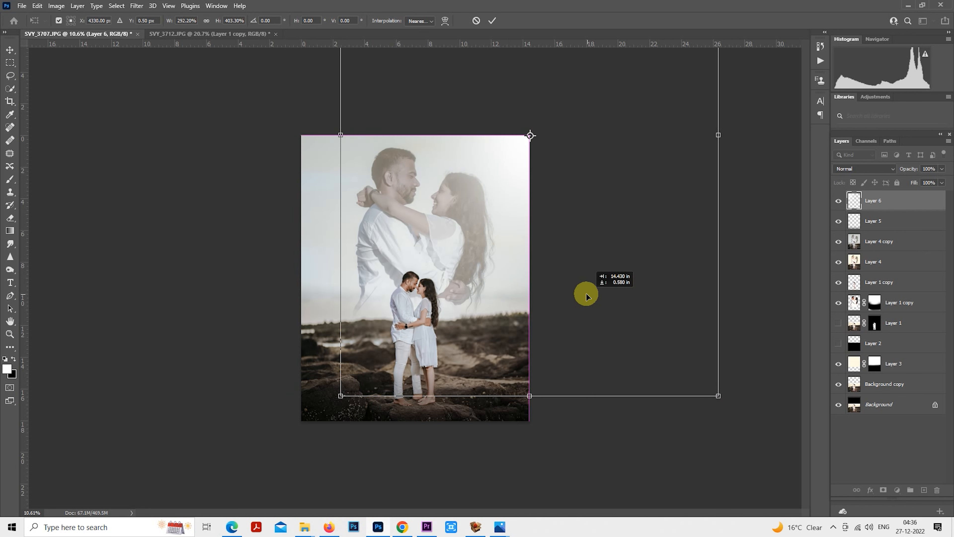
pyautogui.moveTo(341, 395); pyautogui.dragTo(349, 214)
pyautogui.moveTo(466, 153); pyautogui.dragTo(272, 400)
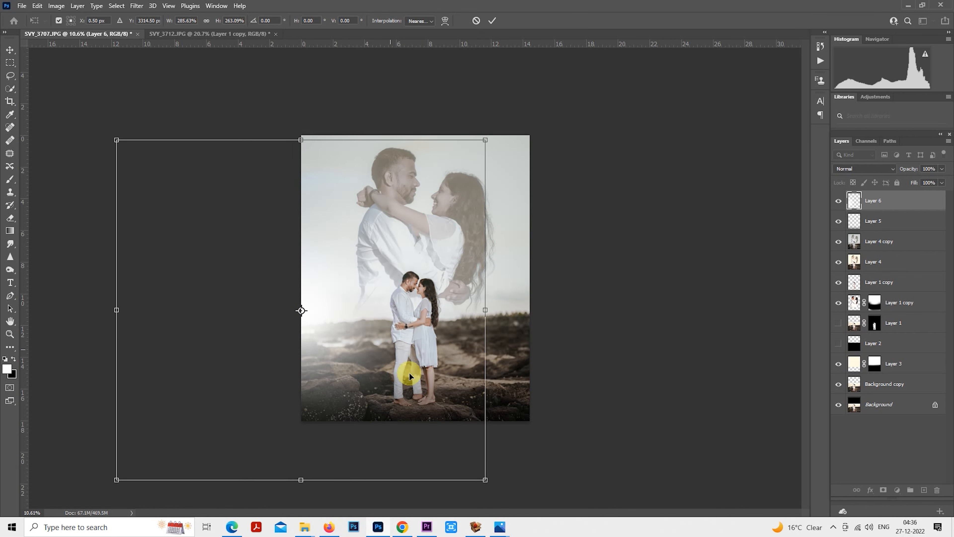
pyautogui.moveTo(485, 480); pyautogui.dragTo(452, 458)
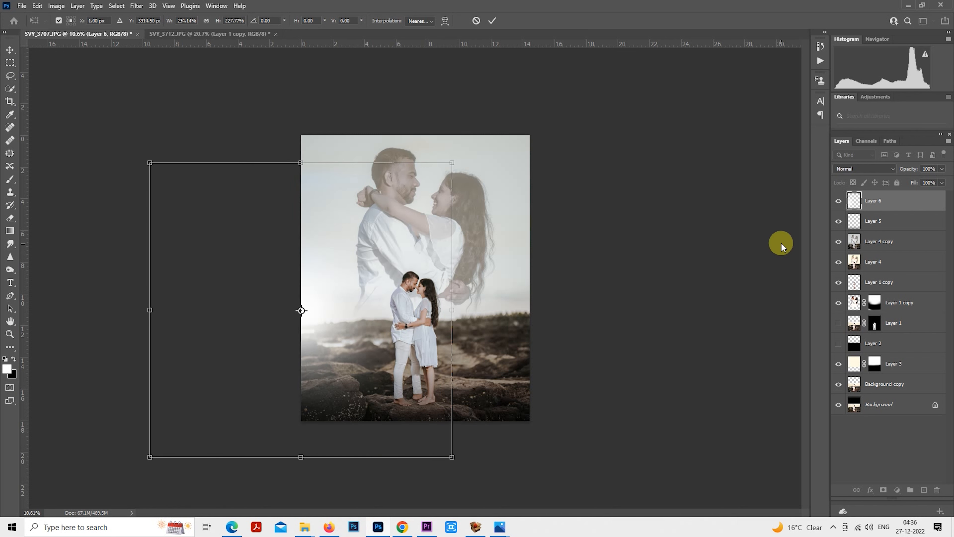
pyautogui.press('Return')
pyautogui.press('m')
pyautogui.hotkey('ctrl', '0')
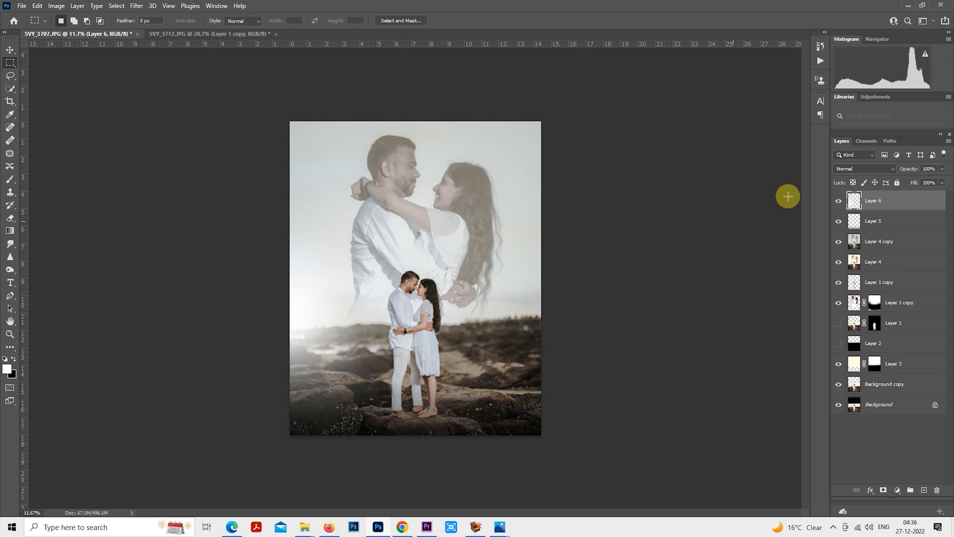
# Step: Lower the glow layer's opacity to 89%, scale it down to about 89% width and shift it slightly downward
pyautogui.moveTo(906, 170); pyautogui.dragTo(901, 170)
pyautogui.hotkey('ctrl', 't')
pyautogui.moveTo(455, 475); pyautogui.dragTo(438, 453)
pyautogui.moveTo(410, 379); pyautogui.dragTo(410, 384)
pyautogui.click(478, 275)
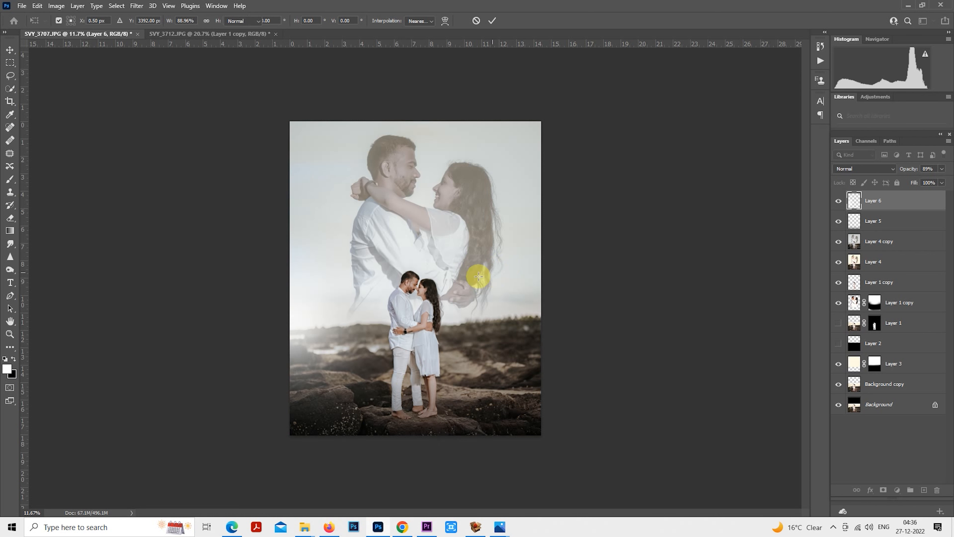
pyautogui.scroll(-1, 619, 224)
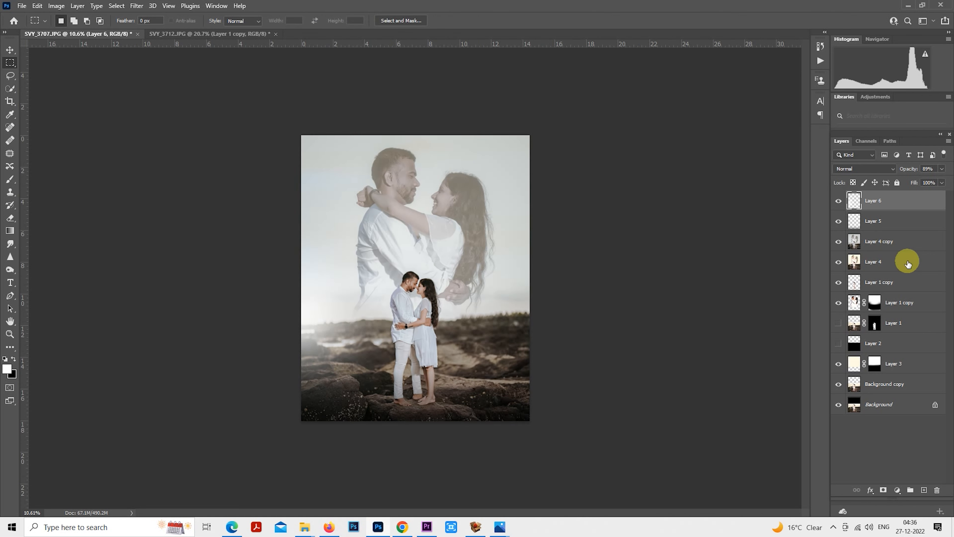
# Step: Add a new layer, select the whole canvas and stroke it inside with a 5 px white border
pyautogui.click(925, 490)
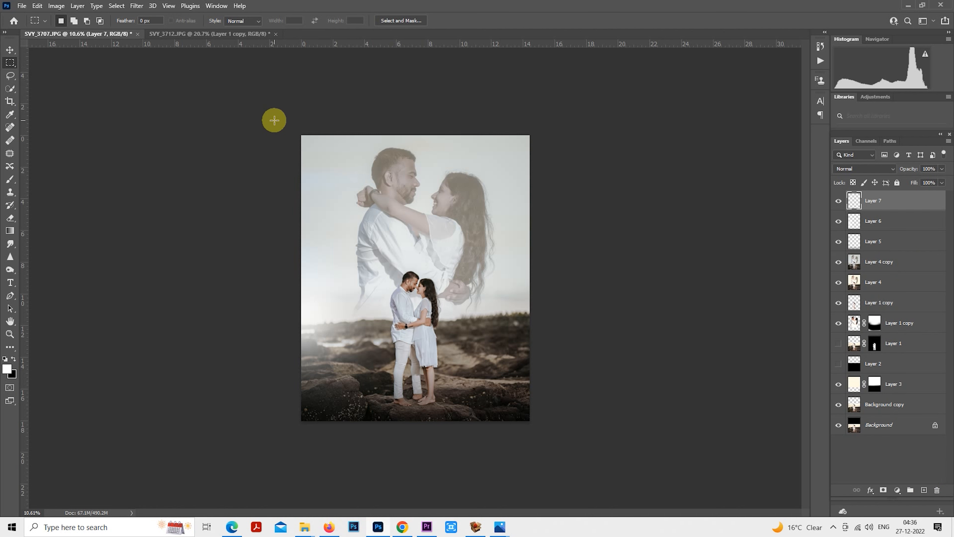
pyautogui.moveTo(301, 135); pyautogui.dragTo(608, 487)
pyautogui.rightClick(370, 207)
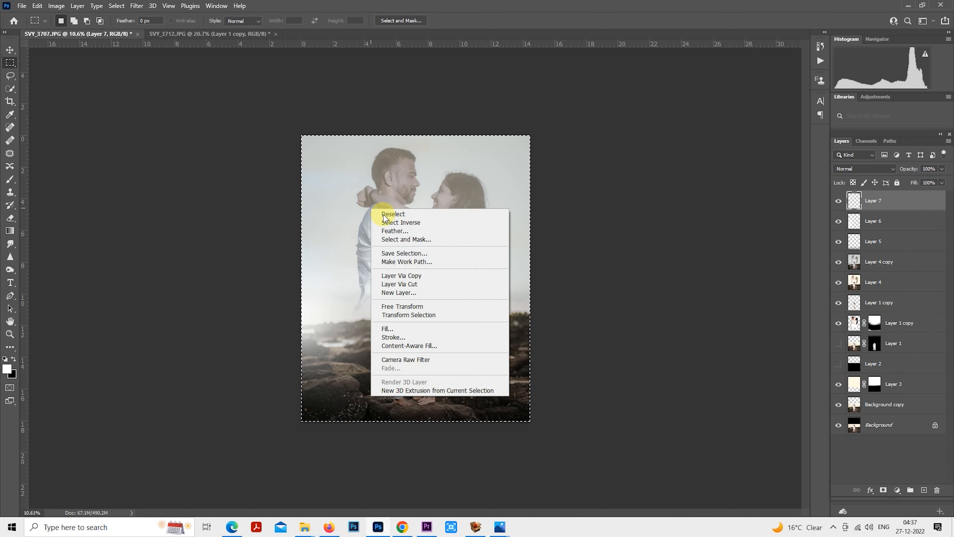
pyautogui.click(413, 337)
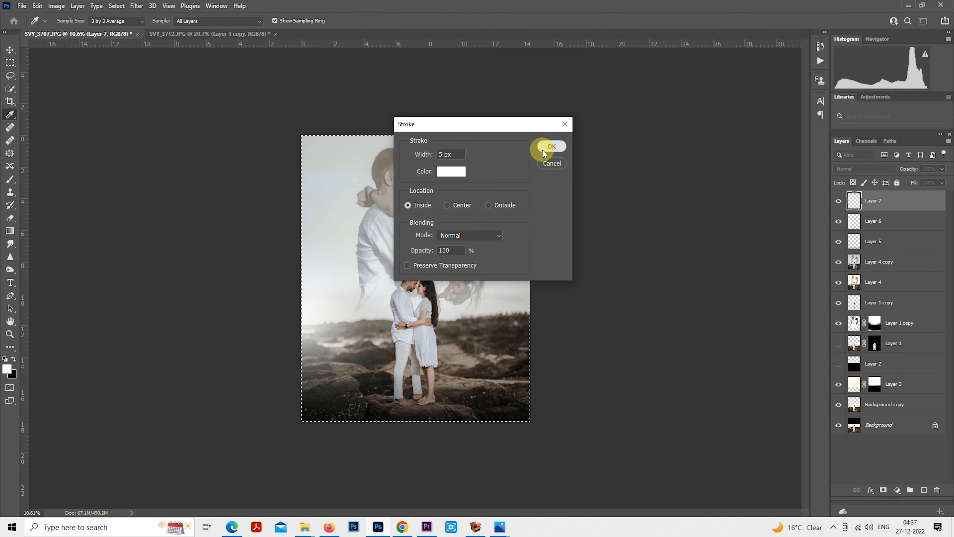
pyautogui.click(546, 149)
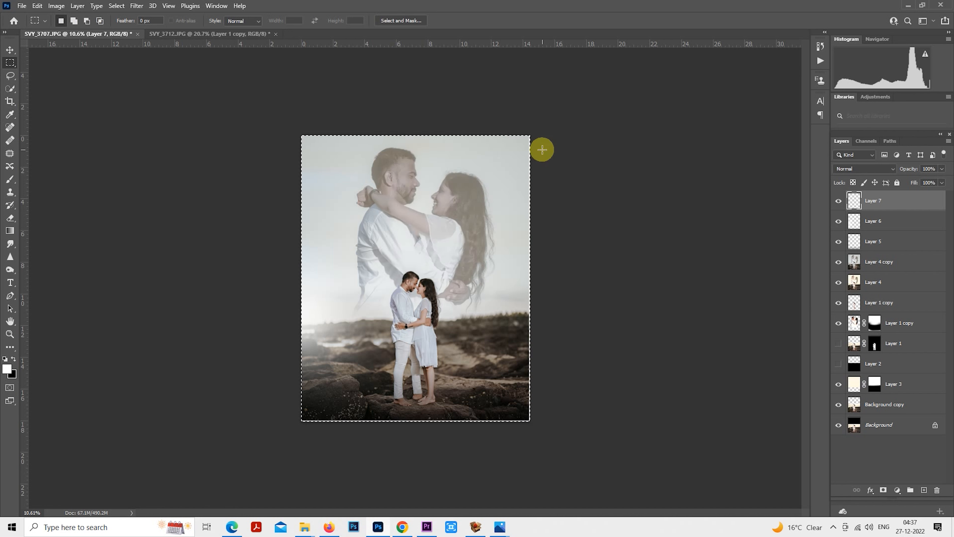
# Step: Try a wider white inside stroke around the same canvas selection
pyautogui.rightClick(461, 203)
pyautogui.click(485, 331)
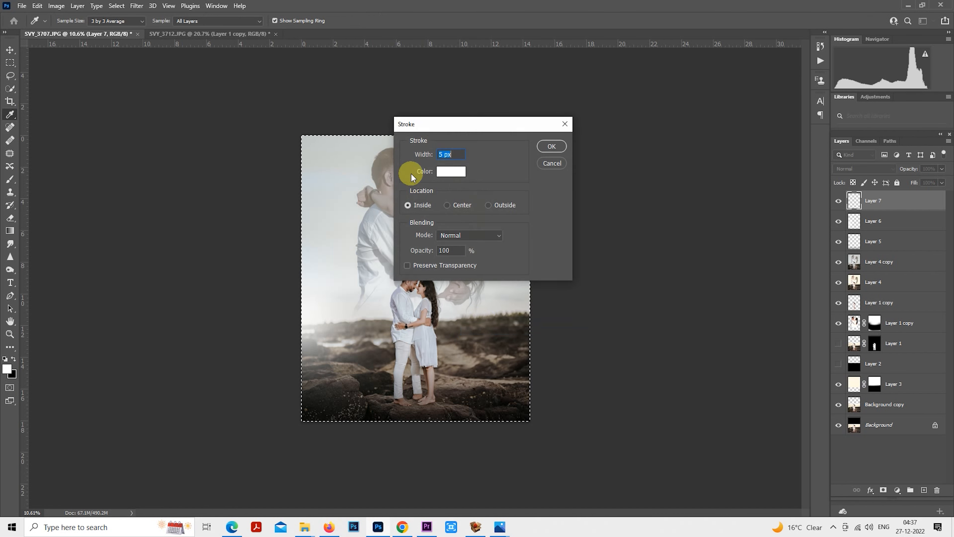
pyautogui.click(443, 154)
pyautogui.write('0')
pyautogui.click(551, 146)
# Step: Deselect the canvas and delete the border layer
pyautogui.hotkey('ctrl', 'd')
pyautogui.scroll(3, 483, 278)
pyautogui.press('Delete')
# Step: Make the dark gradient layer, Layer 5, active
pyautogui.click(874, 221)
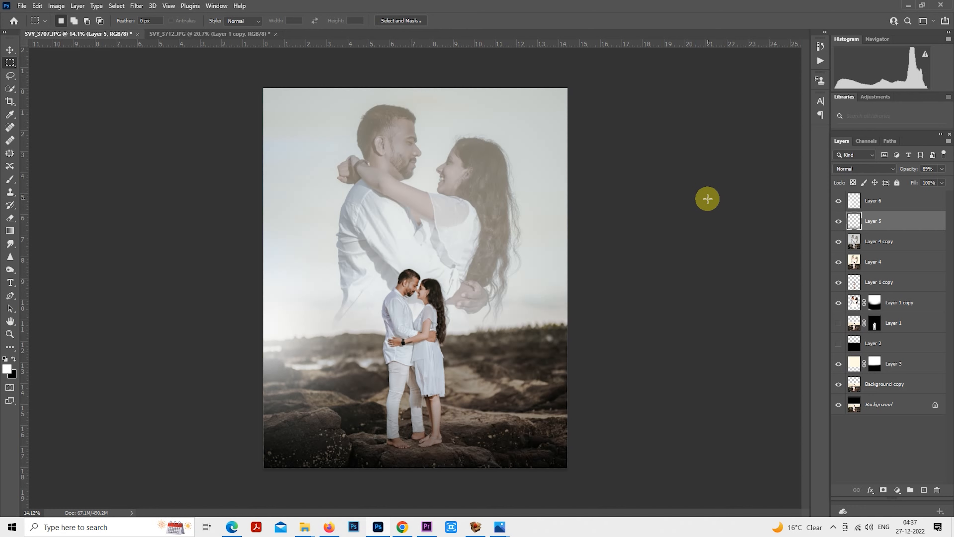